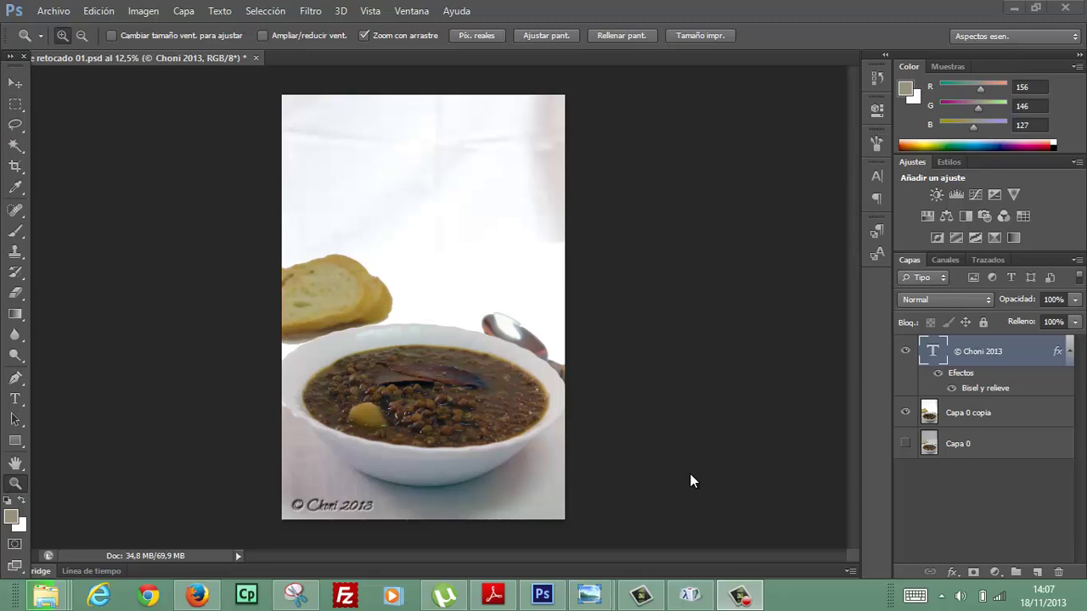
Step: Check the photo's current image size settings, then close them without changes
click(143, 17)
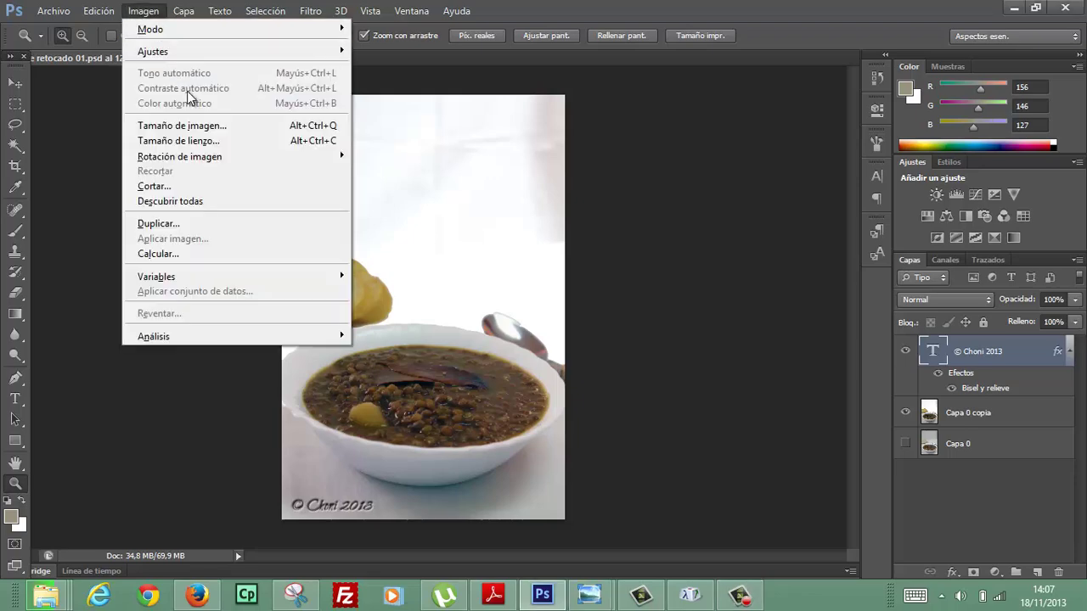
click(200, 127)
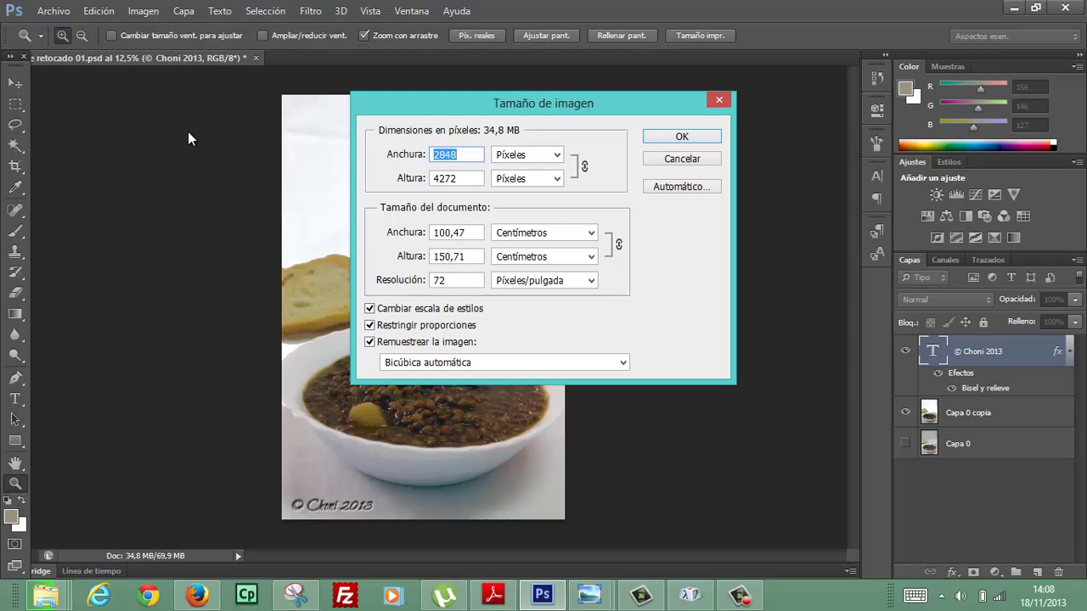
click(697, 159)
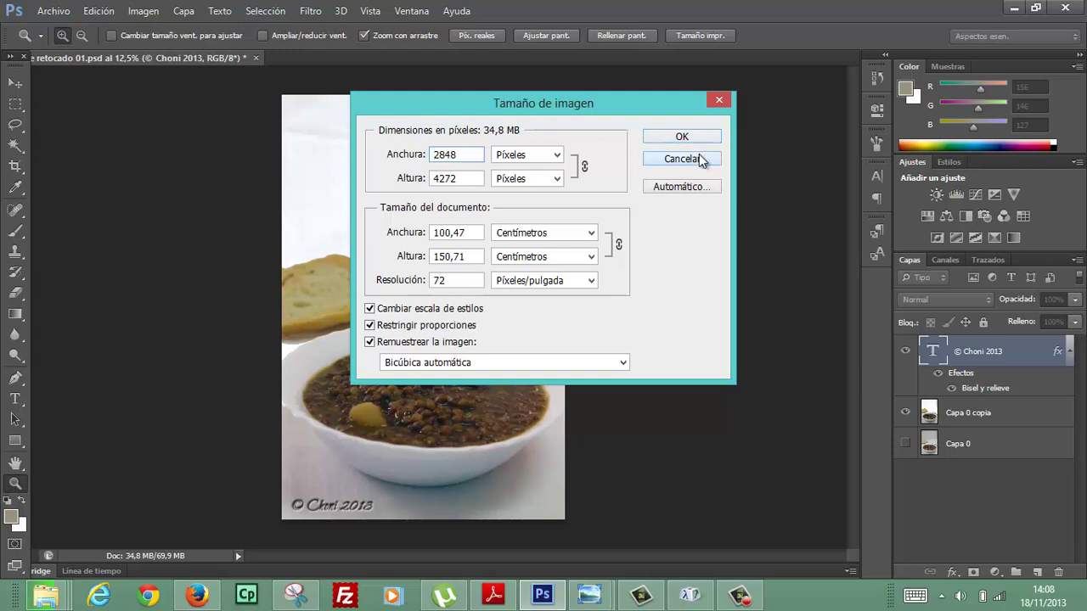
click(698, 159)
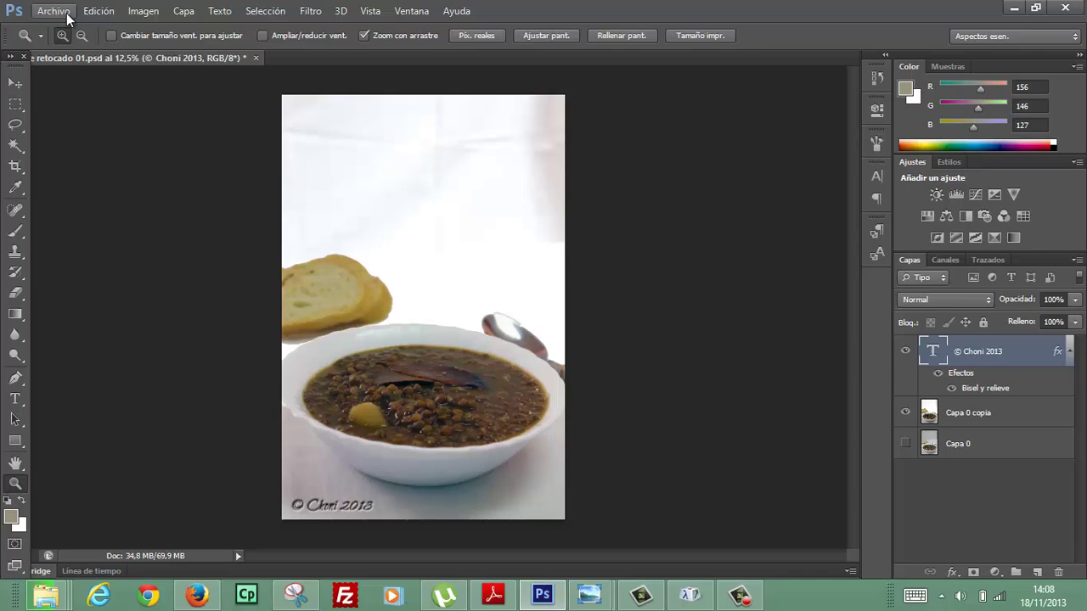
Step: Save the soup document as PSD with Maximizar compatibilidad kept on
click(66, 13)
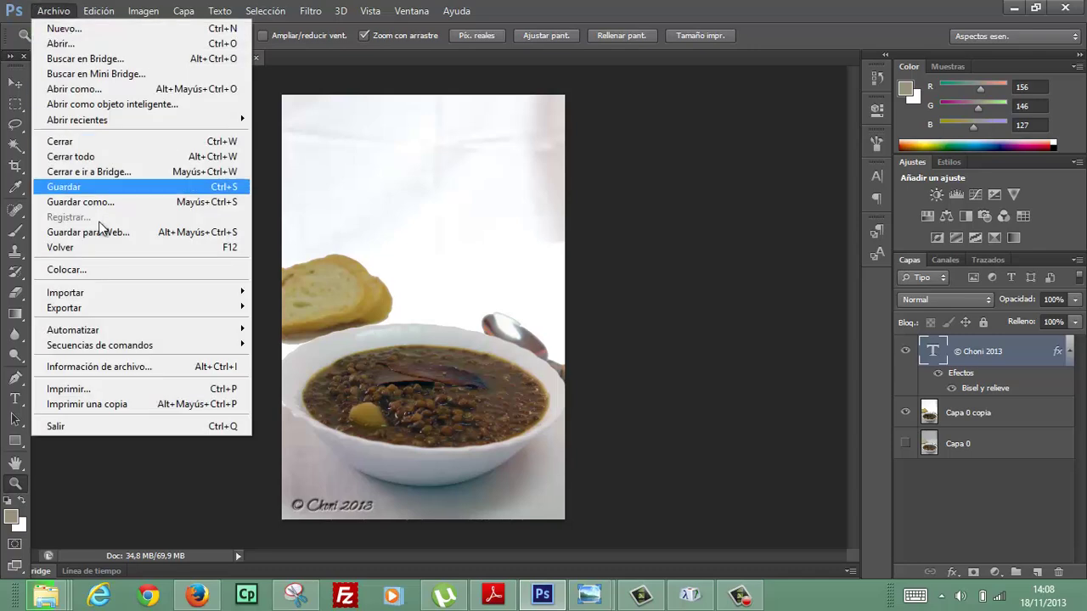
click(110, 188)
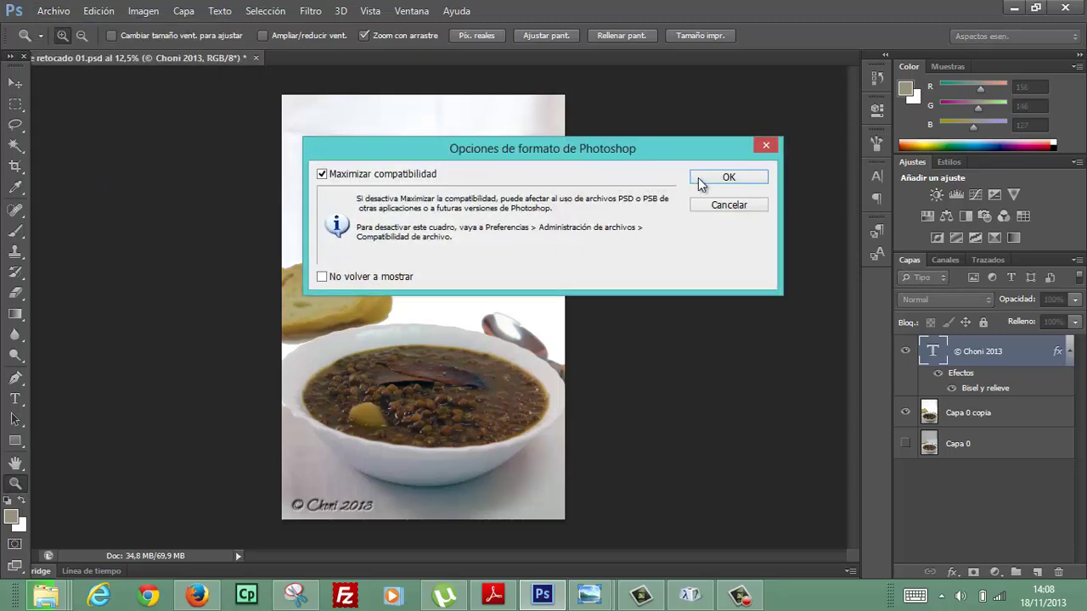
click(717, 180)
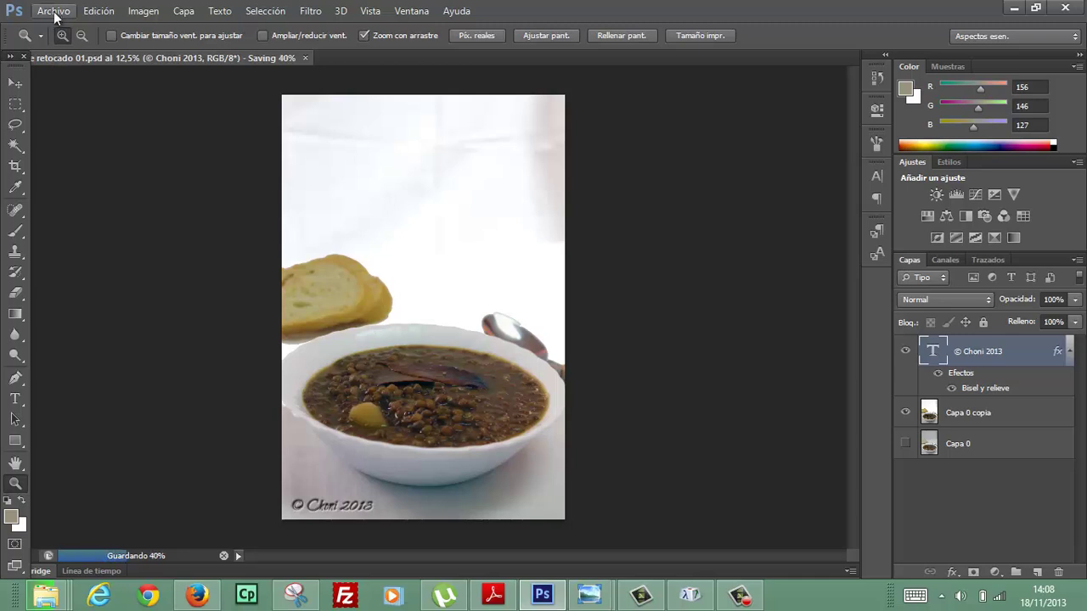
click(54, 11)
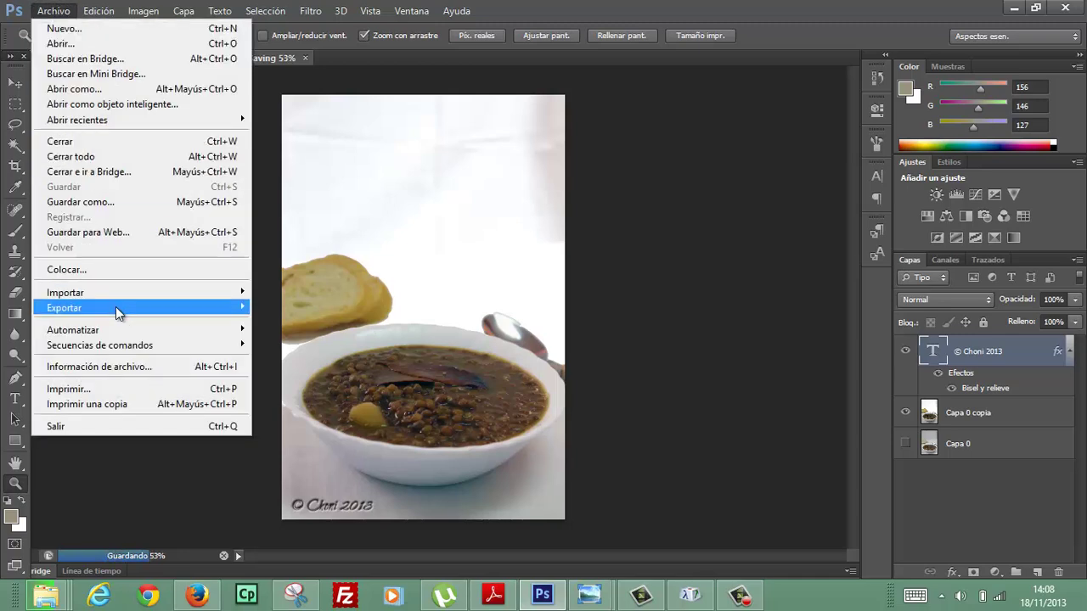
Step: Open Guardar para Web and zoom its preview out to 12.5% to show the whole photo
click(136, 235)
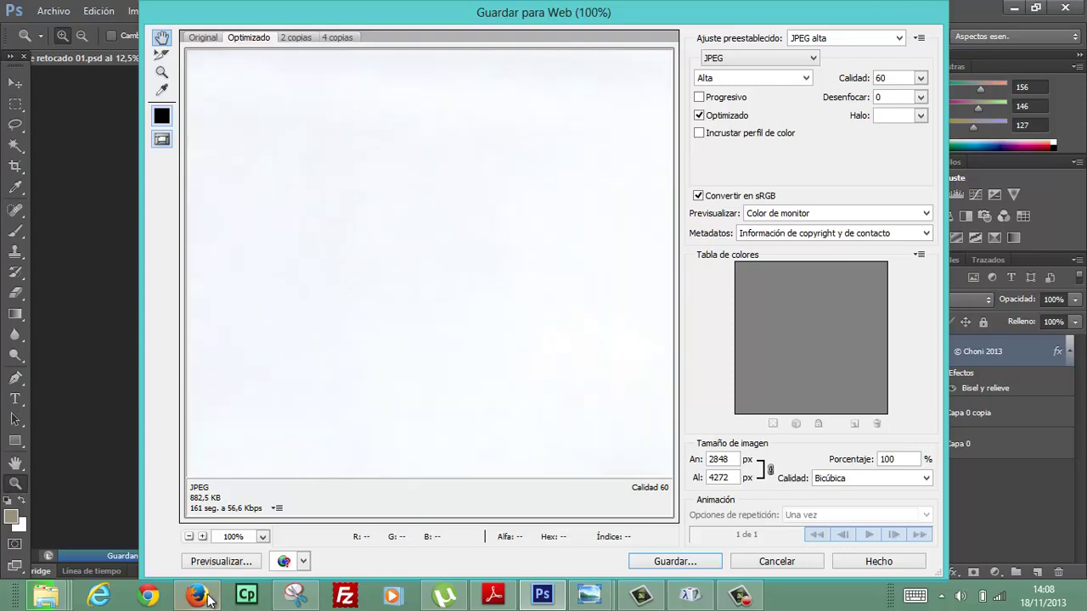
click(189, 536)
click(188, 536)
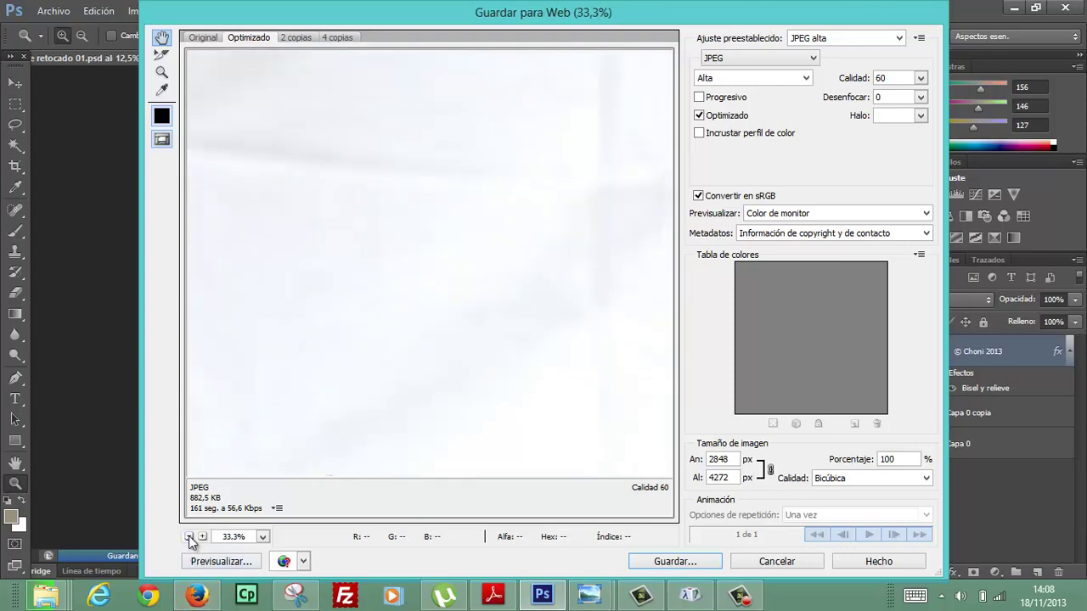
click(188, 535)
click(189, 535)
click(189, 536)
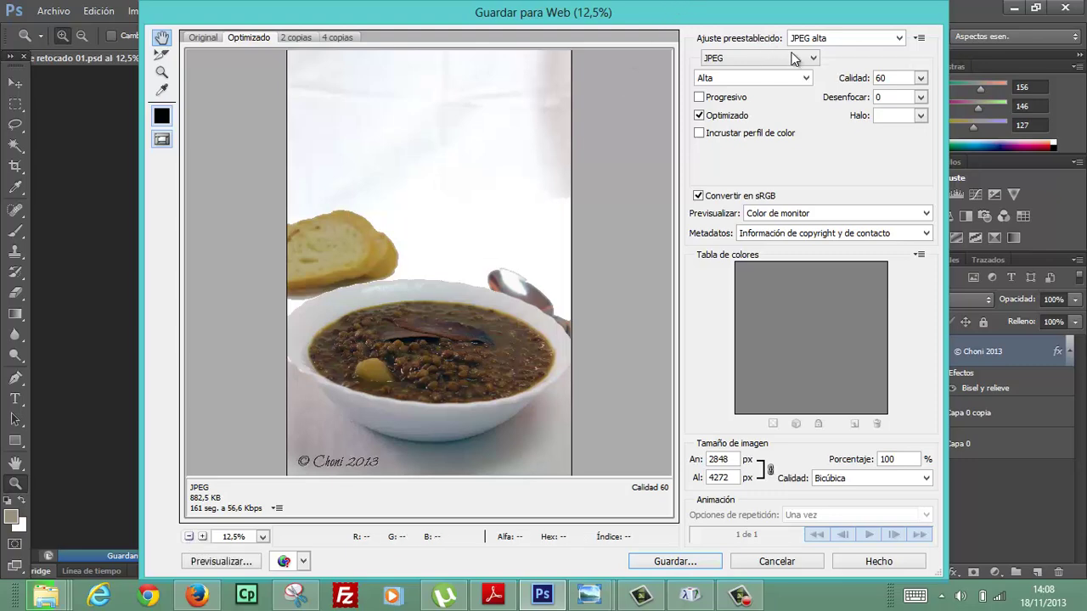
click(899, 39)
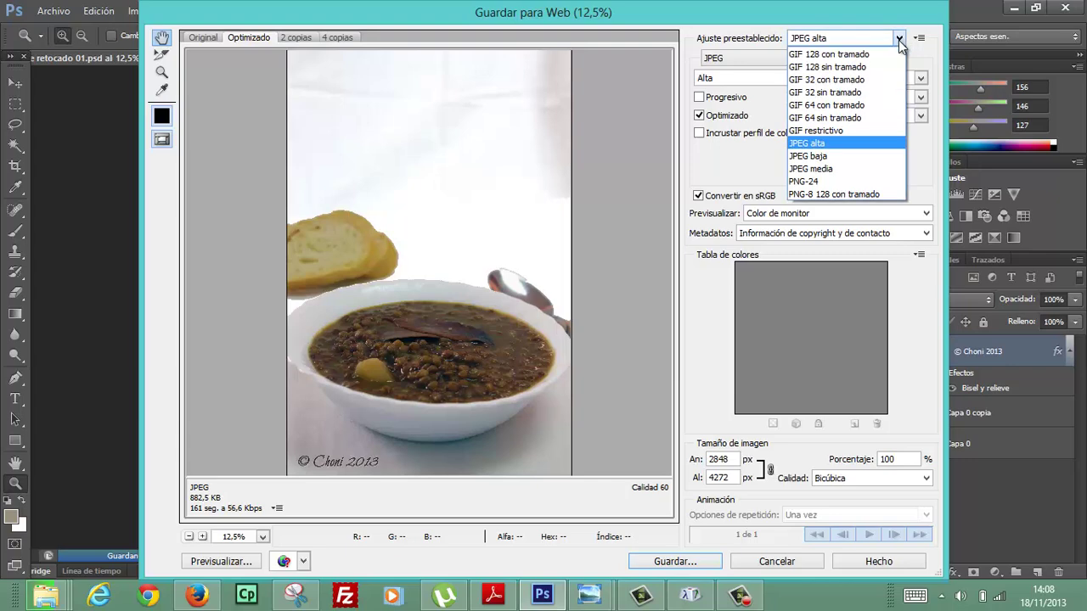
Step: Choose the PNG-24 preset in Ajuste preestablecido
click(822, 182)
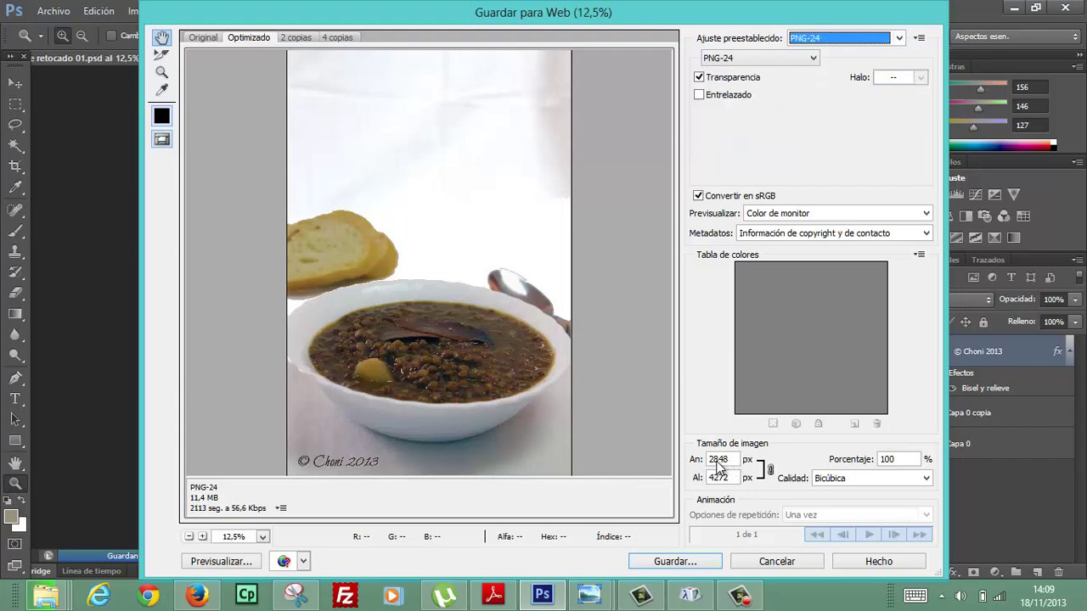
Step: Set the export width to 400 px so height becomes 600, keeping PNG-24
double_click(726, 459)
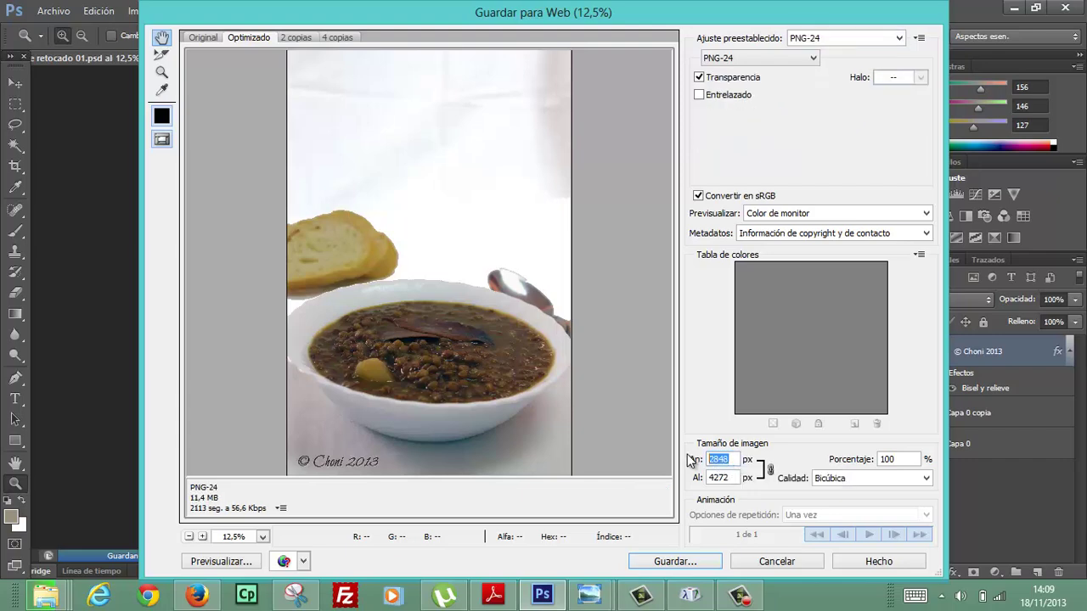
text(400)
click(899, 37)
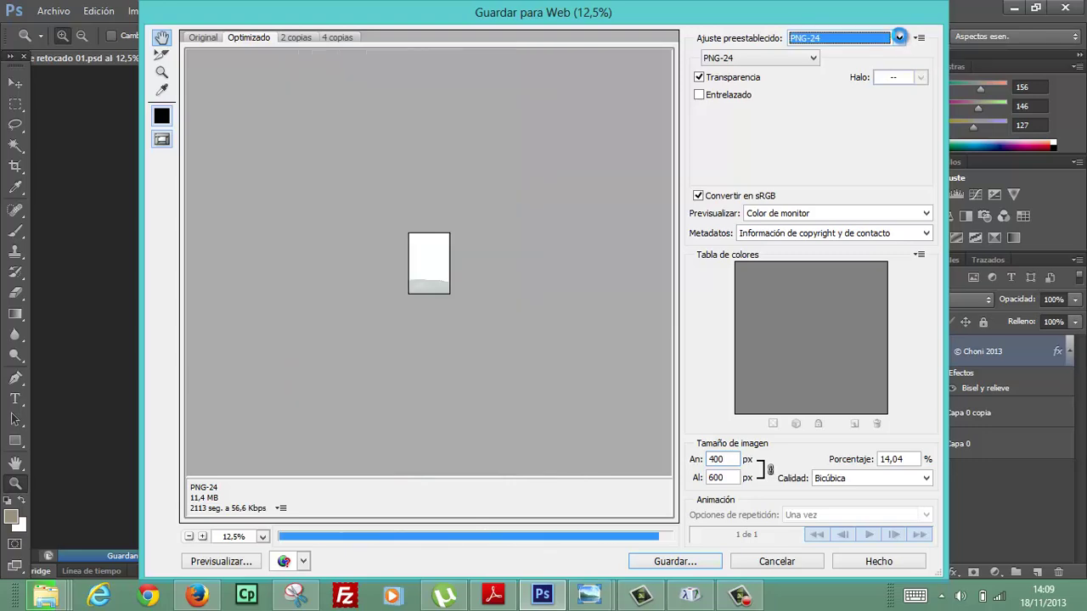
click(899, 37)
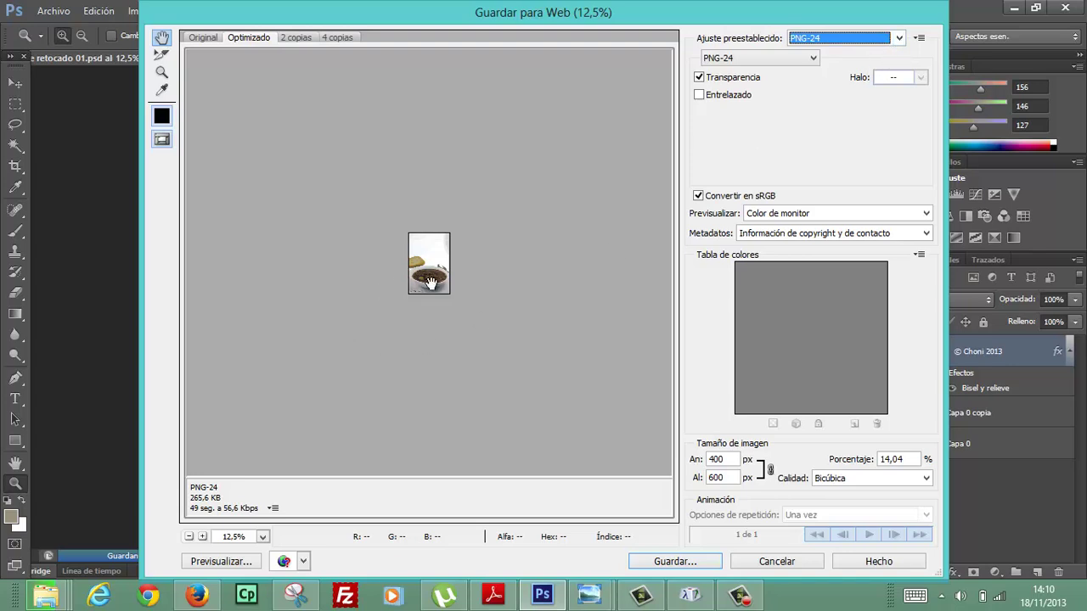
click(201, 537)
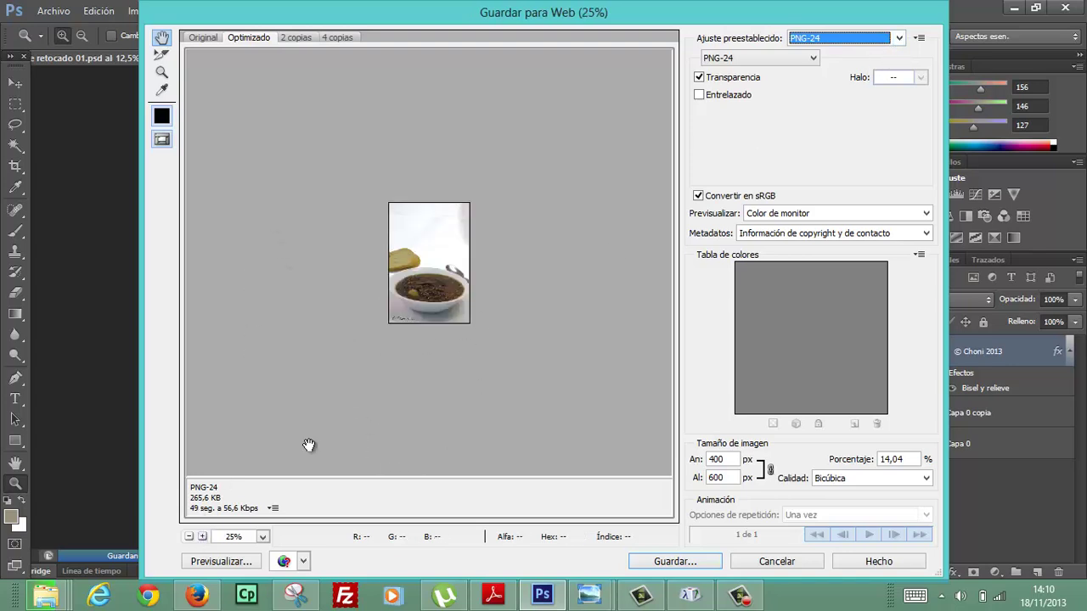
click(202, 536)
click(202, 536)
click(202, 537)
click(202, 536)
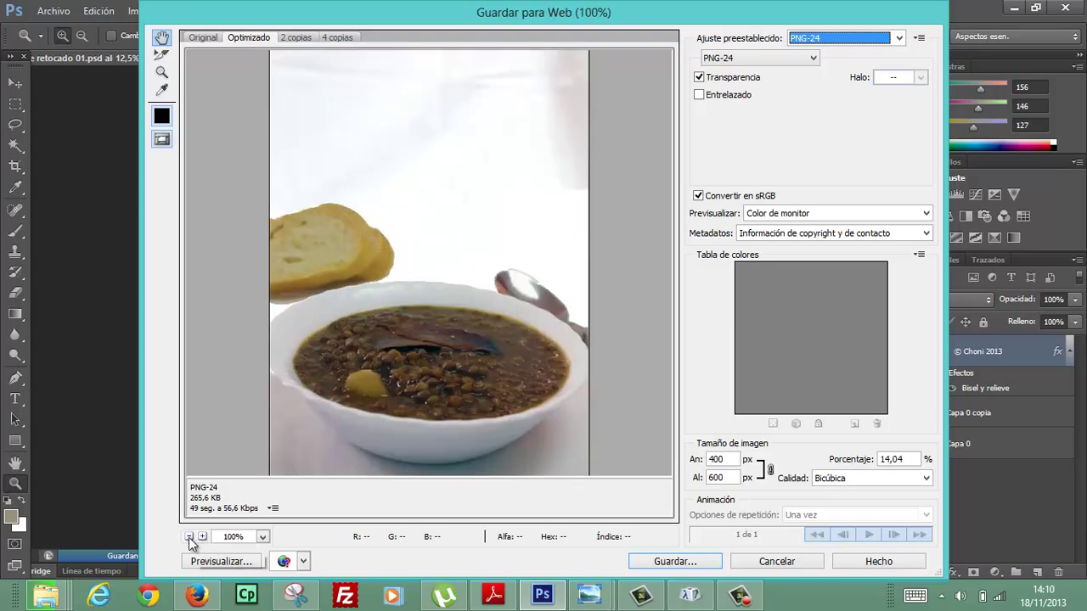
click(189, 537)
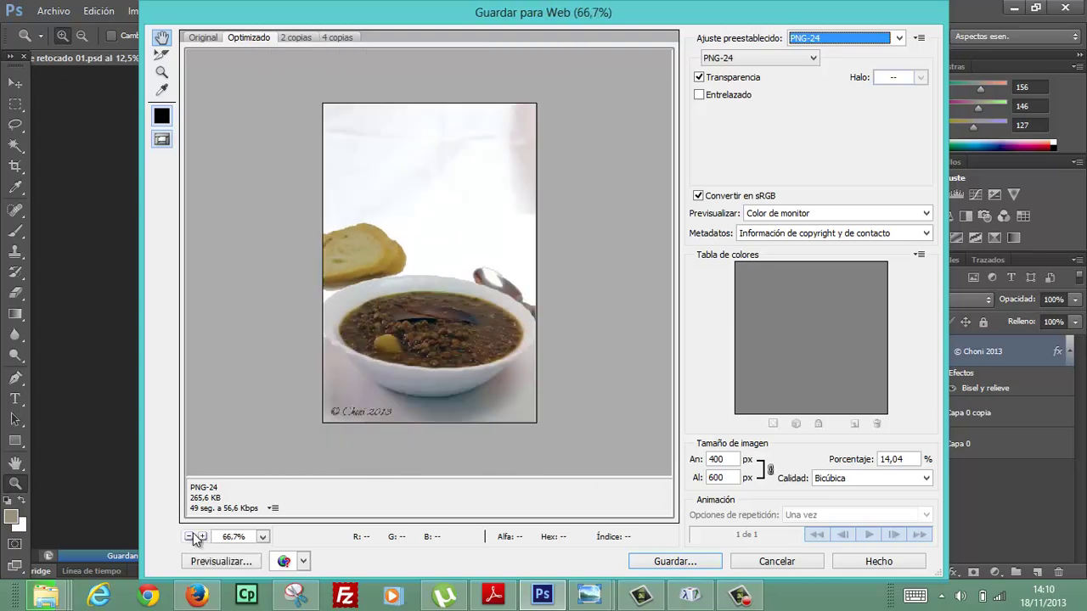
Step: Apply the PNG-8 128 con tramado preset and uncheck Transparencia
click(898, 37)
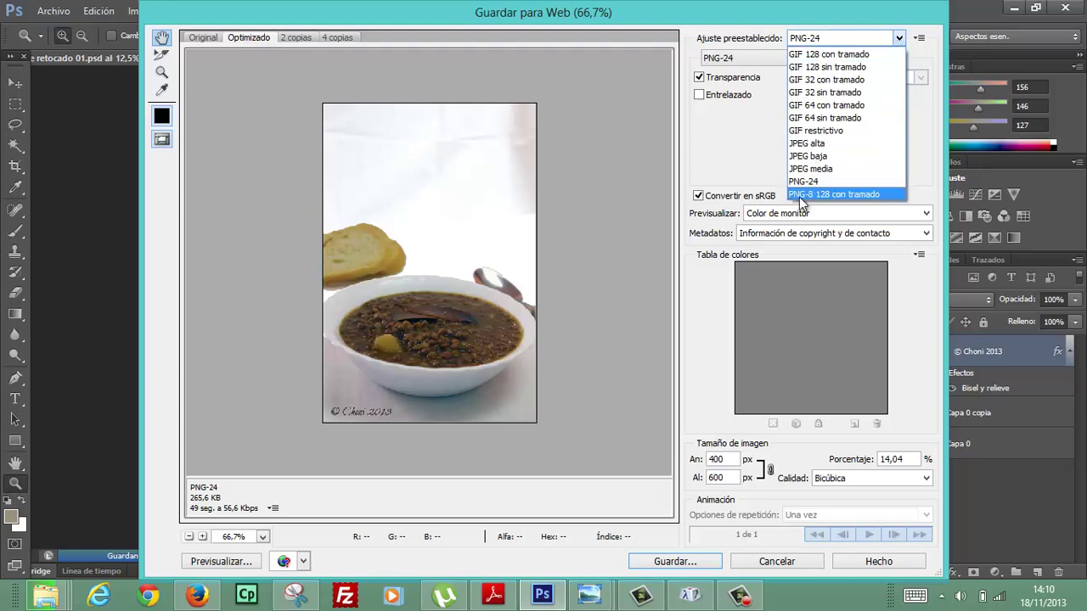
click(800, 195)
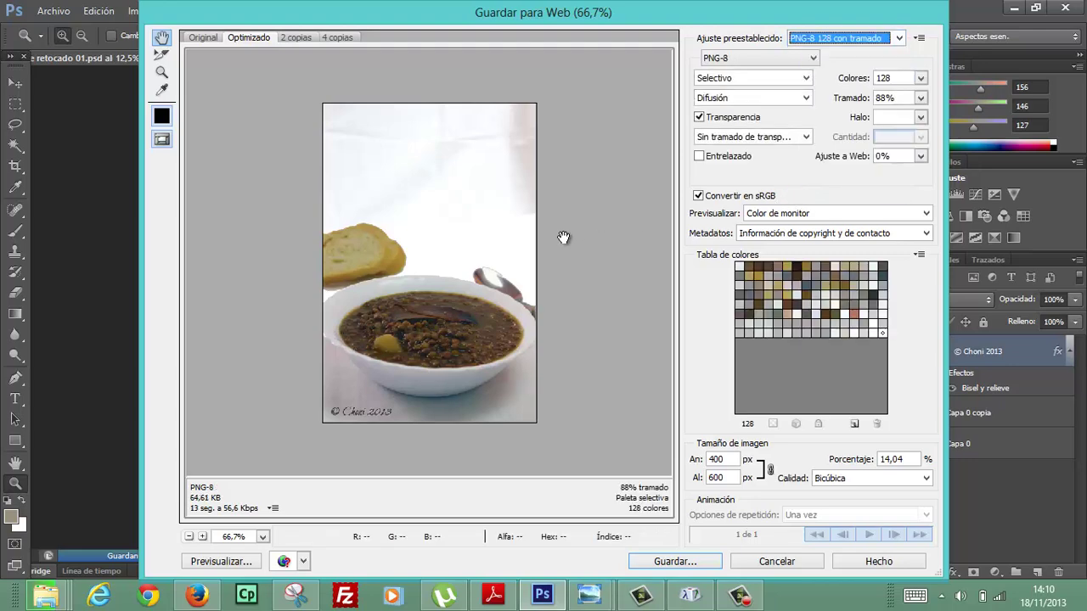
click(381, 401)
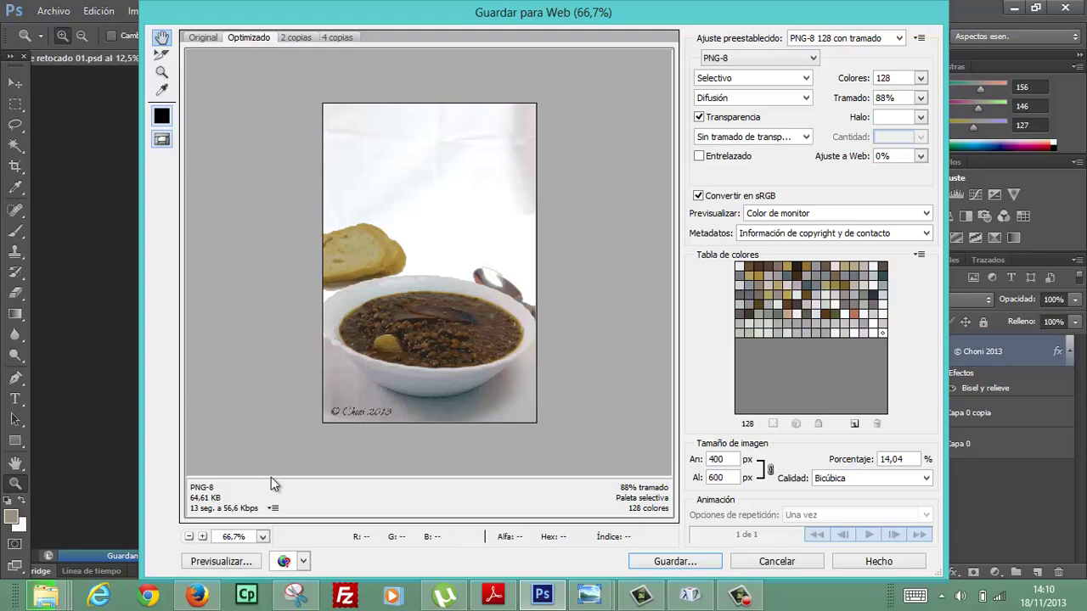
click(202, 537)
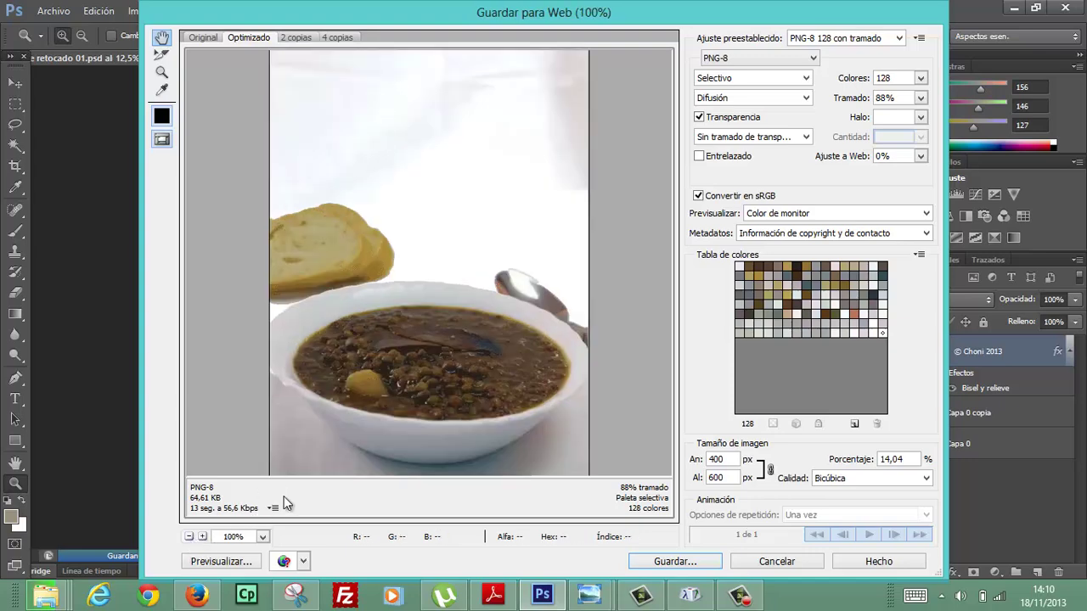
drag(440, 395, 438, 177)
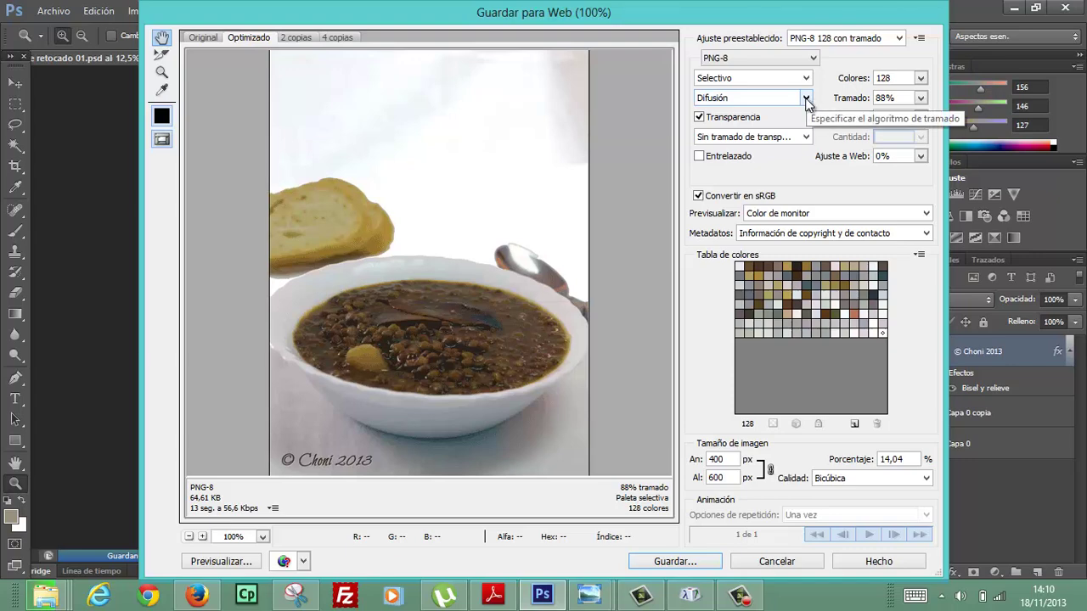
click(699, 117)
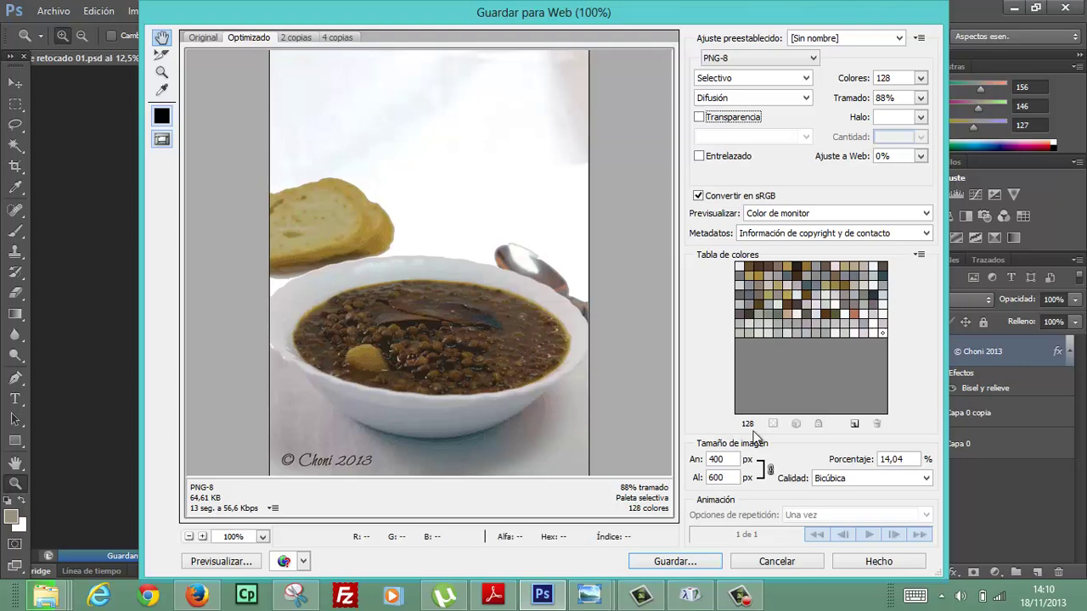
Step: Save the optimized image as potaje-retocado-01.png in the Potaje retocado folder
click(680, 562)
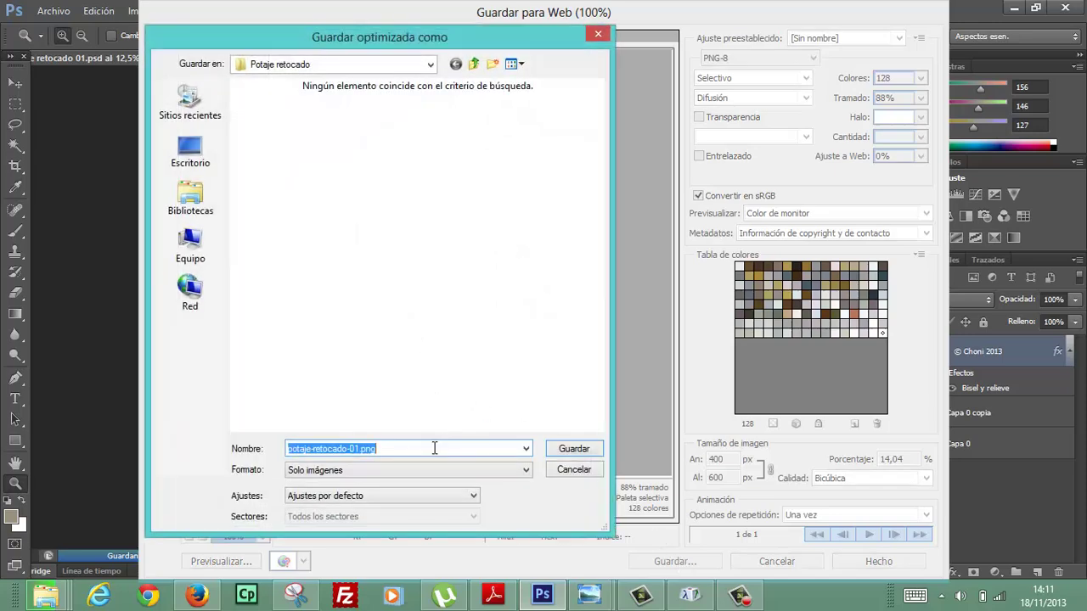
click(569, 453)
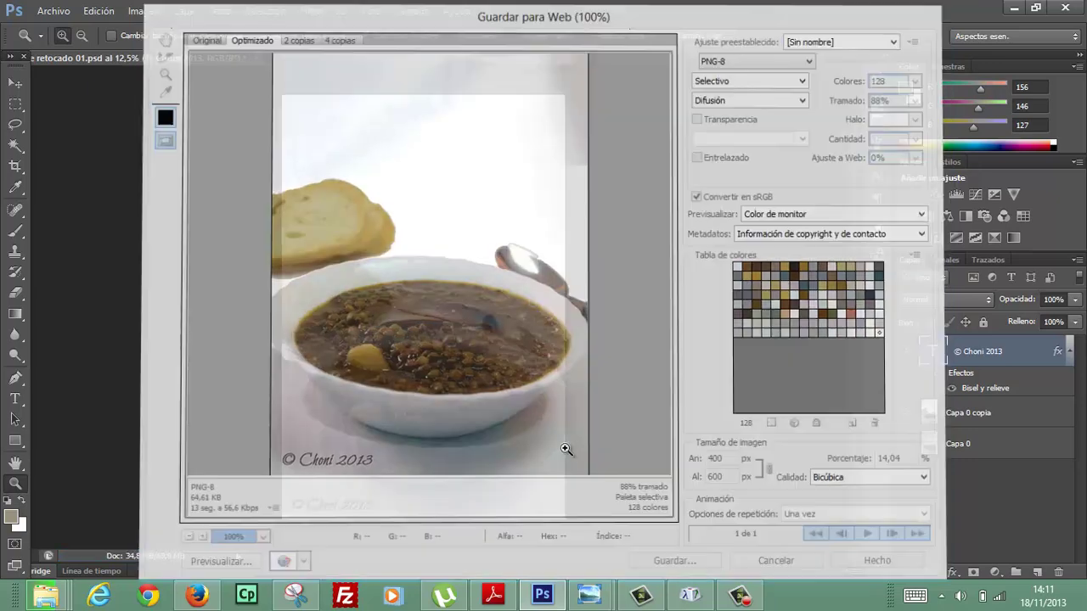